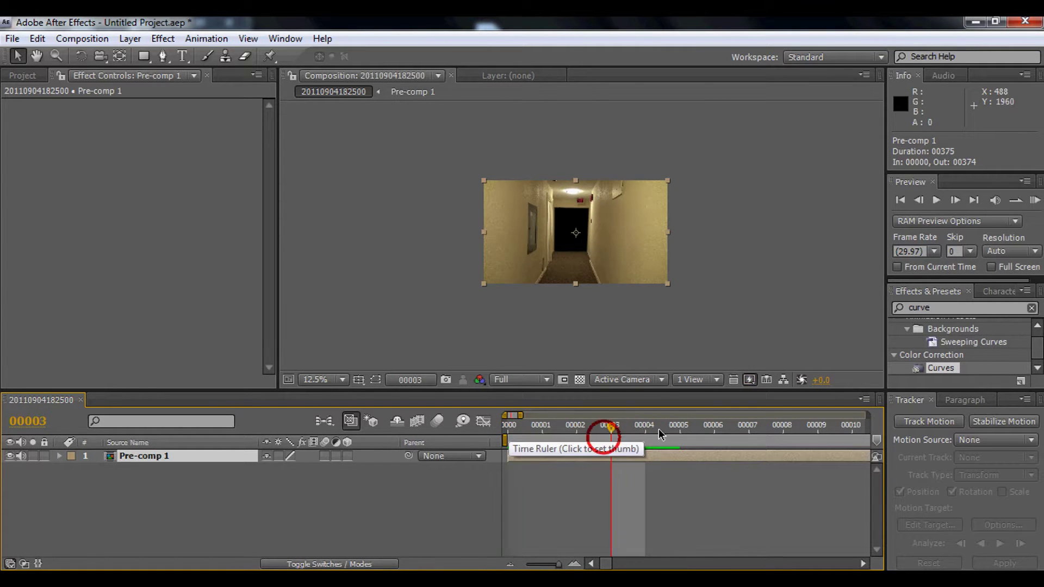
Examine the hallway footage around the dark doorway across the first frames of the composition.
click(519, 434)
scroll(574, 223, up, 2)
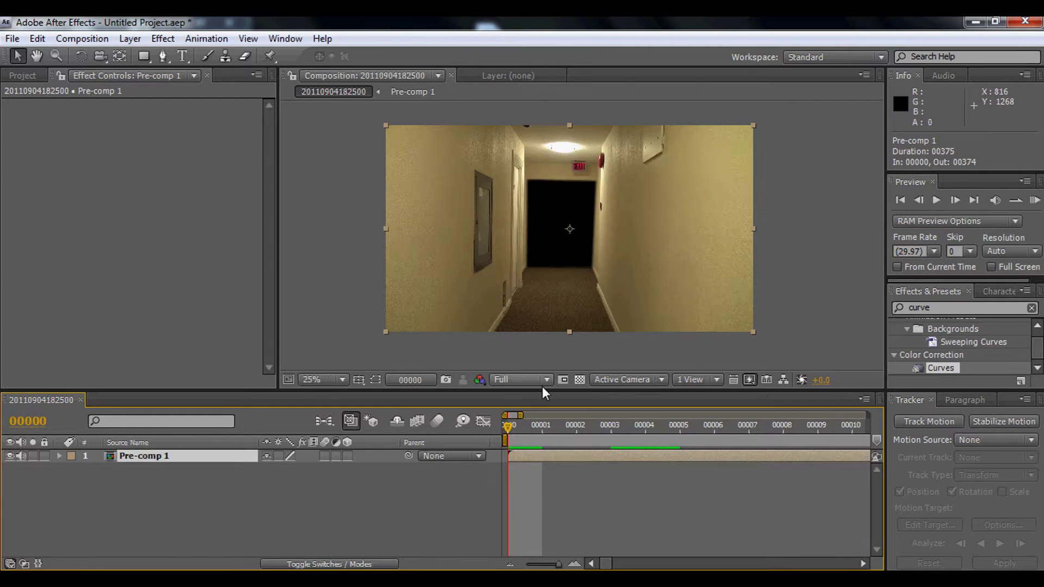
click(551, 435)
drag(551, 435, 494, 438)
click(321, 490)
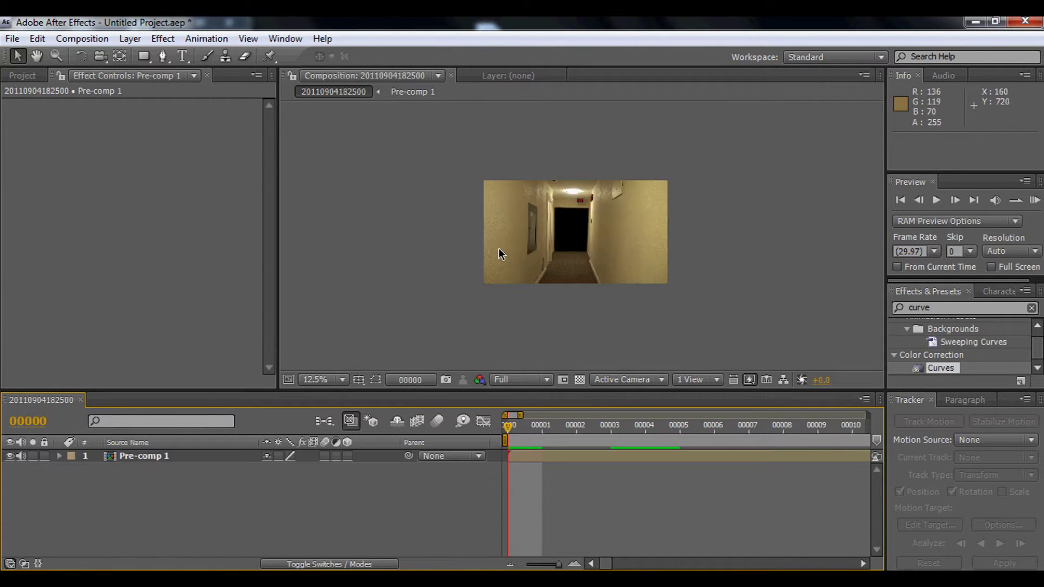
scroll(498, 248, up, 1)
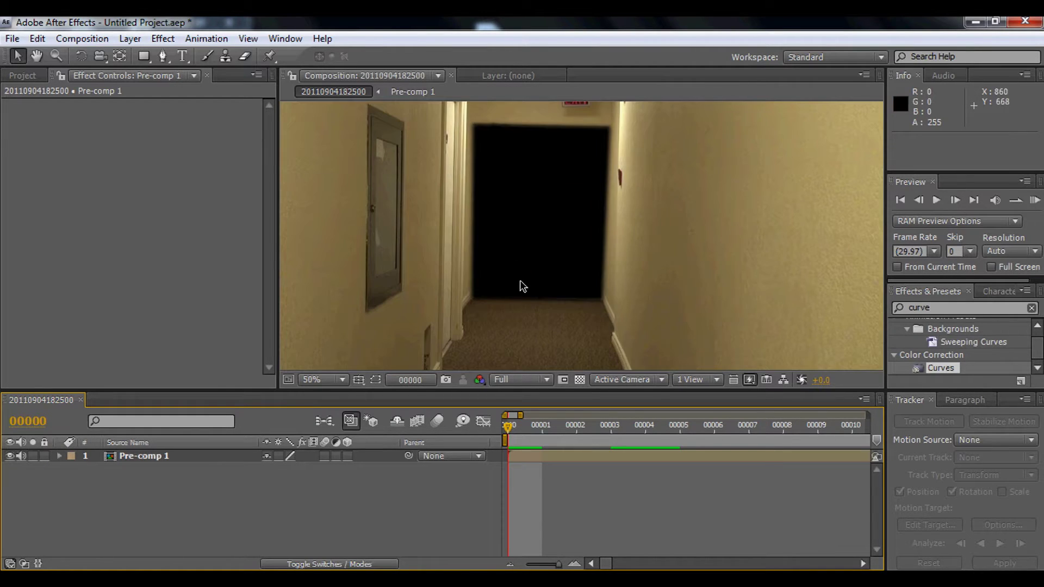
scroll(519, 262, down, 1)
scroll(489, 289, up, 1)
scroll(555, 246, down, 1)
scroll(555, 246, up, 1)
scroll(560, 289, down, 1)
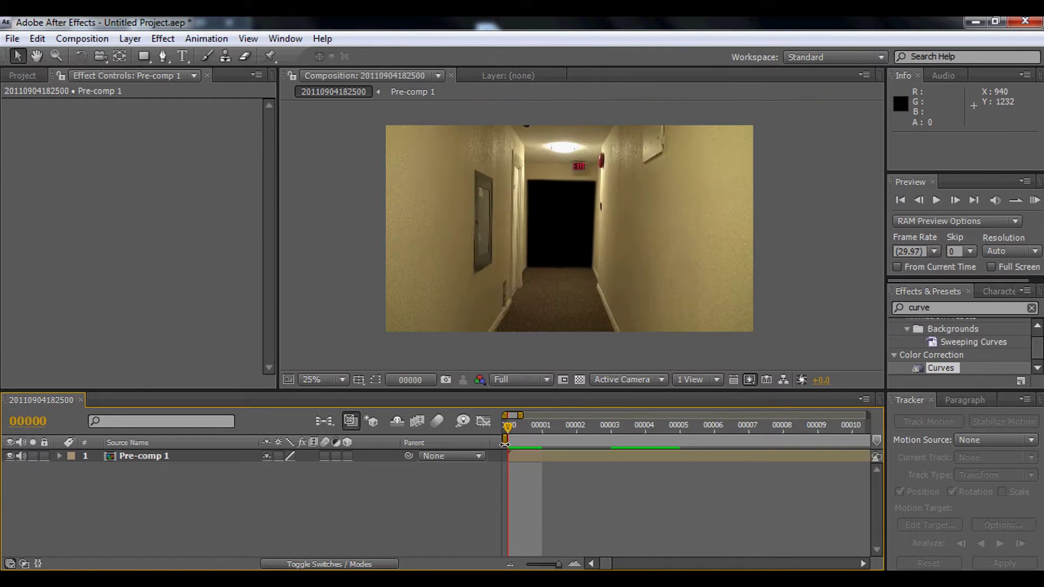
drag(513, 425, 543, 430)
click(519, 445)
Add a new 1920 × 1080 px solid in pale yellow (RGB 251, 255, 153) above the hallway footage.
right_click(356, 491)
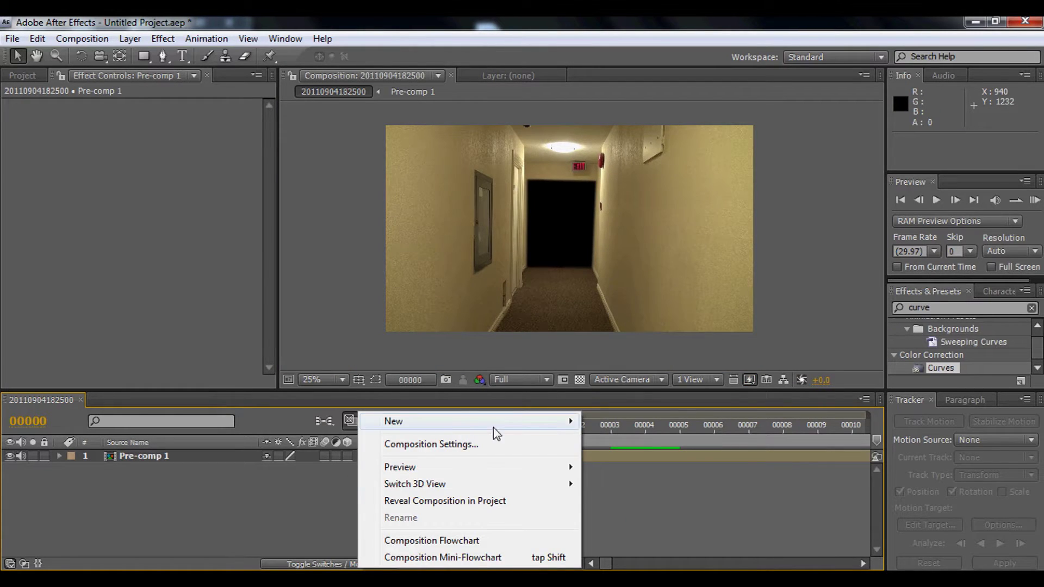
mouse_move(494, 427)
click(607, 462)
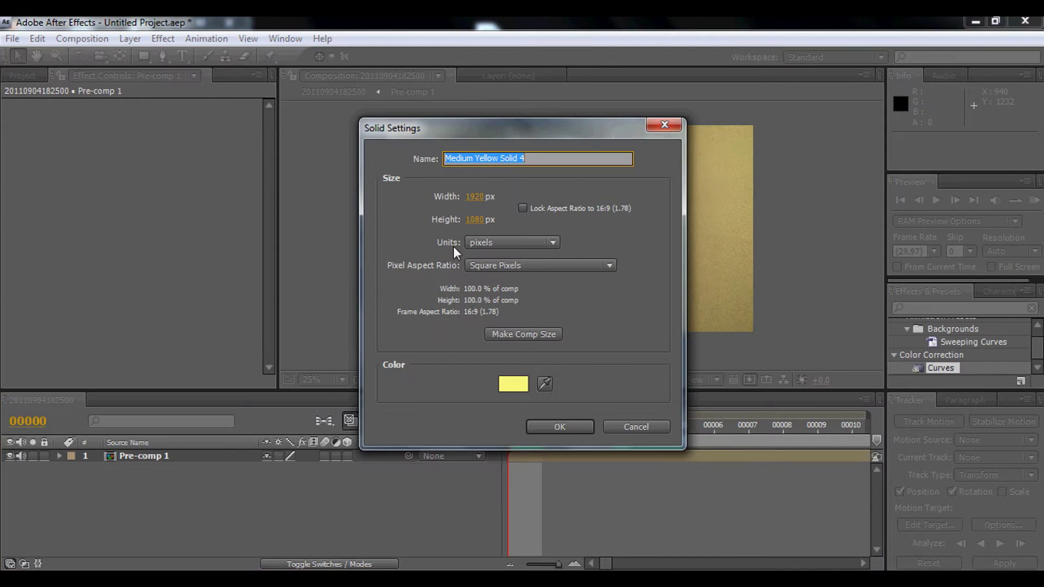
click(511, 381)
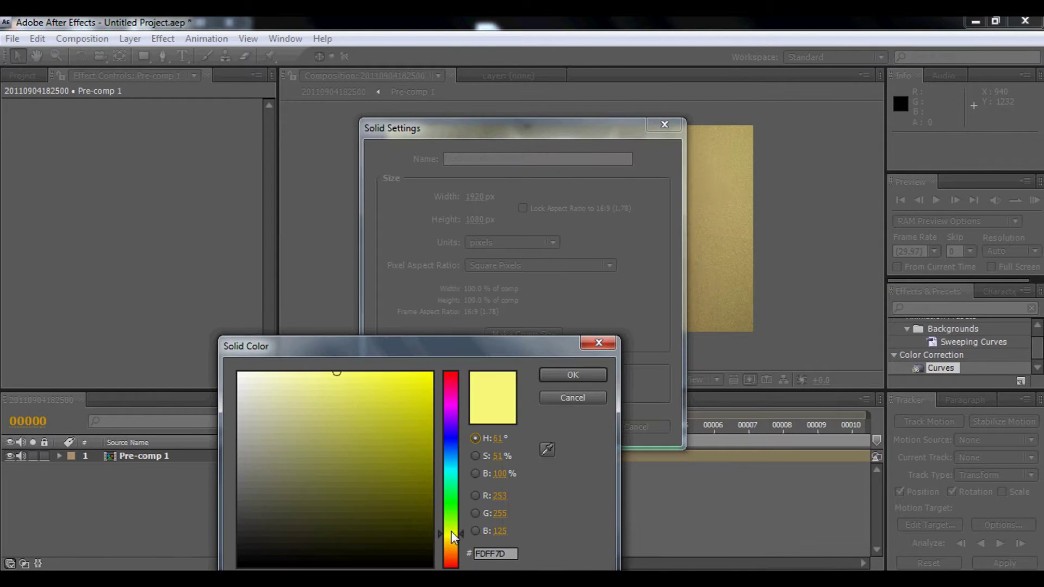
mouse_move(421, 456)
mouse_down()
mouse_move(459, 348)
mouse_move(266, 361)
mouse_move(319, 364)
mouse_up()
click(579, 377)
click(563, 429)
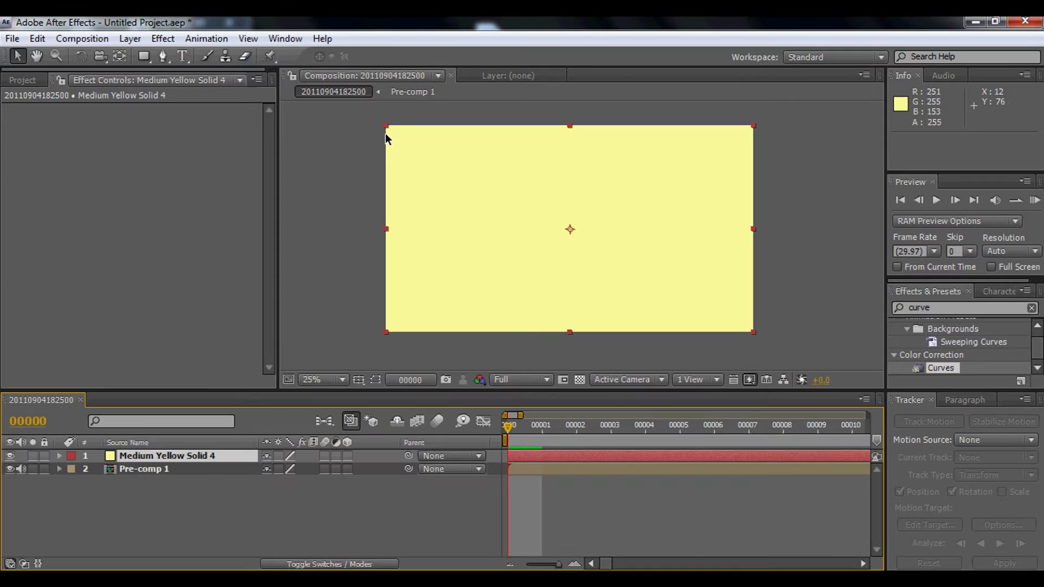
Shrink the yellow solid to a thin strip about 59% by 1.5% and orient it in 3D about 272° on the Y axis.
drag(386, 127, 461, 227)
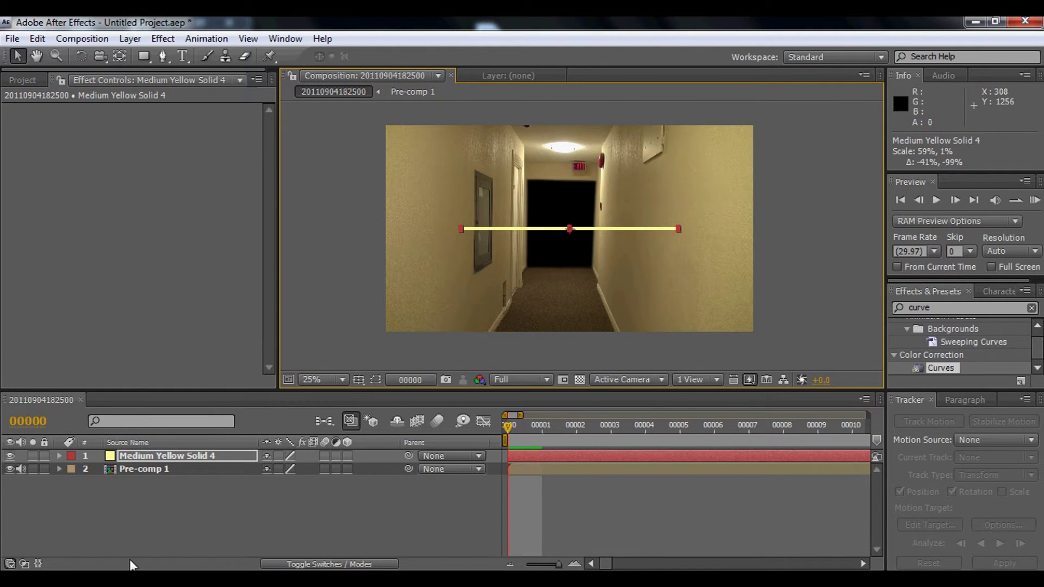
click(347, 456)
key(w)
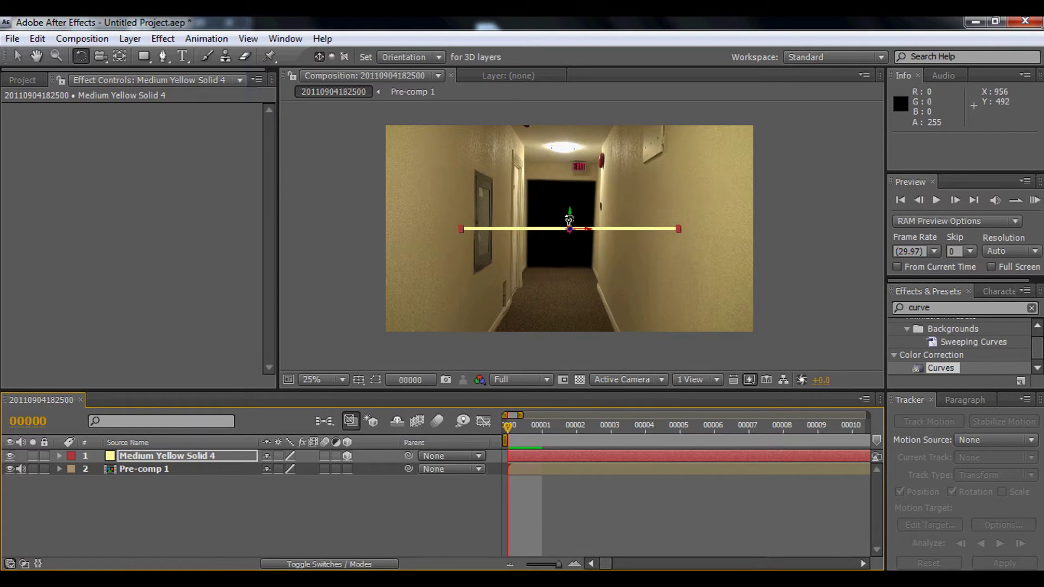
drag(569, 221, 586, 223)
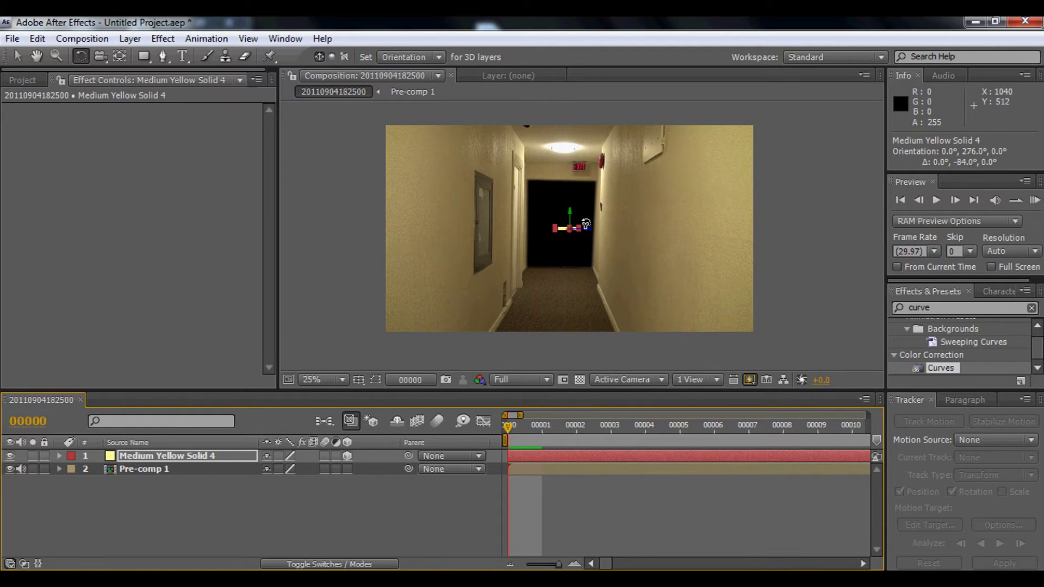
Push the strip back to about 1043, 540, 2387 and start keyframing its Position at frame 0.
scroll(585, 224, up, 2)
key(v)
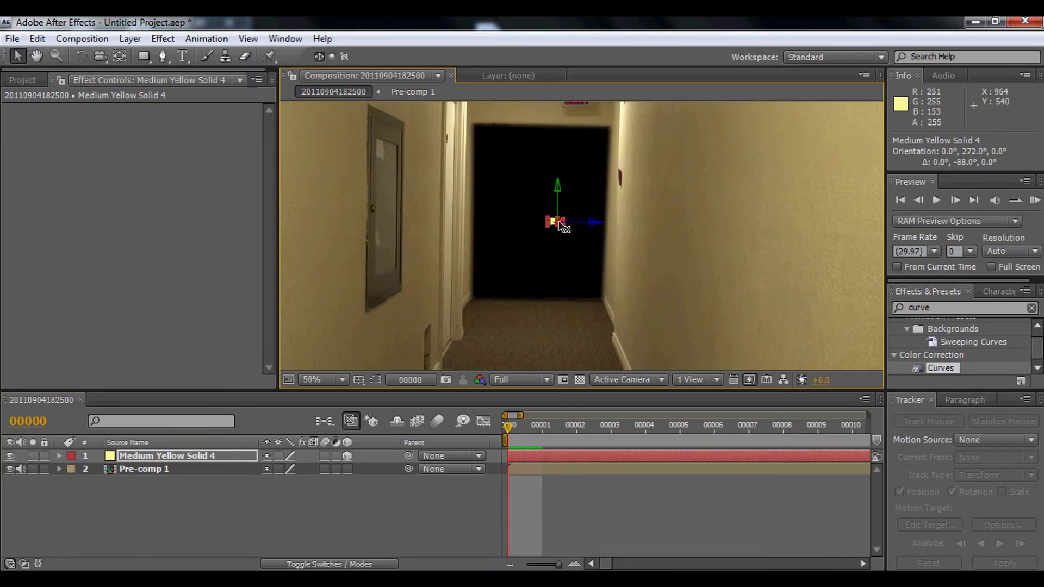
drag(564, 227, 707, 169)
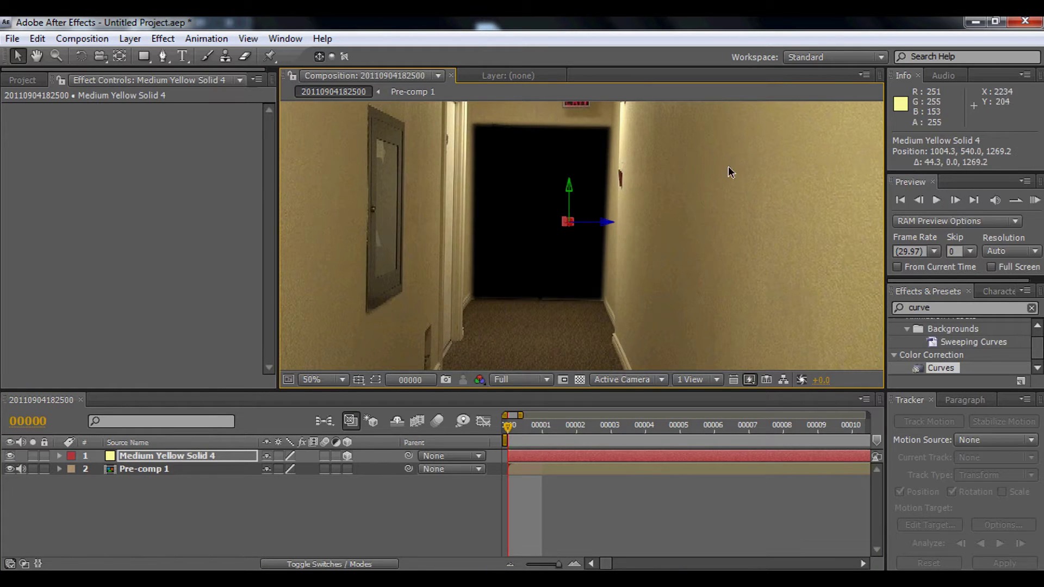
drag(577, 228, 608, 222)
click(59, 457)
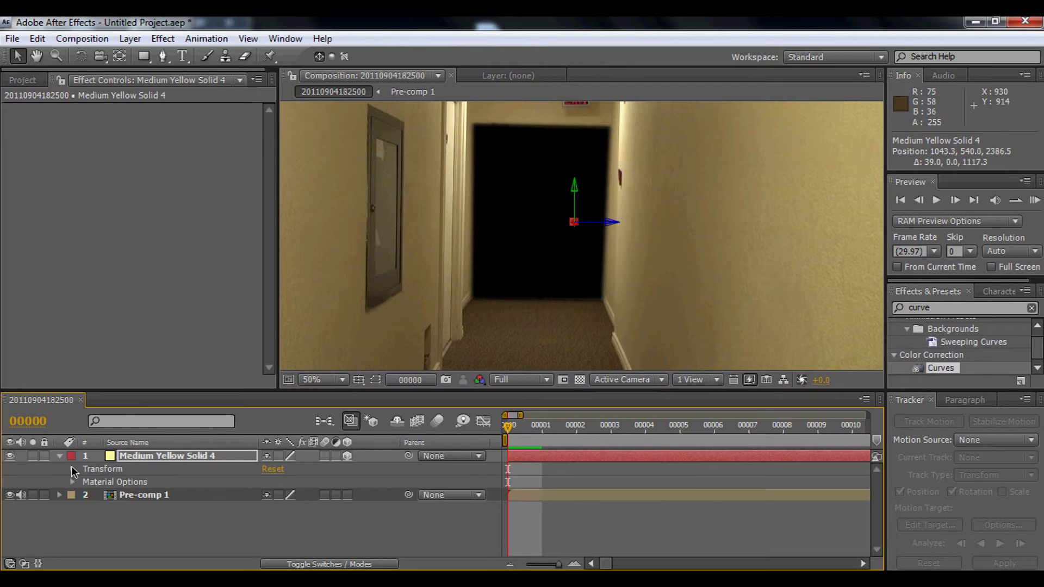
click(73, 470)
click(98, 482)
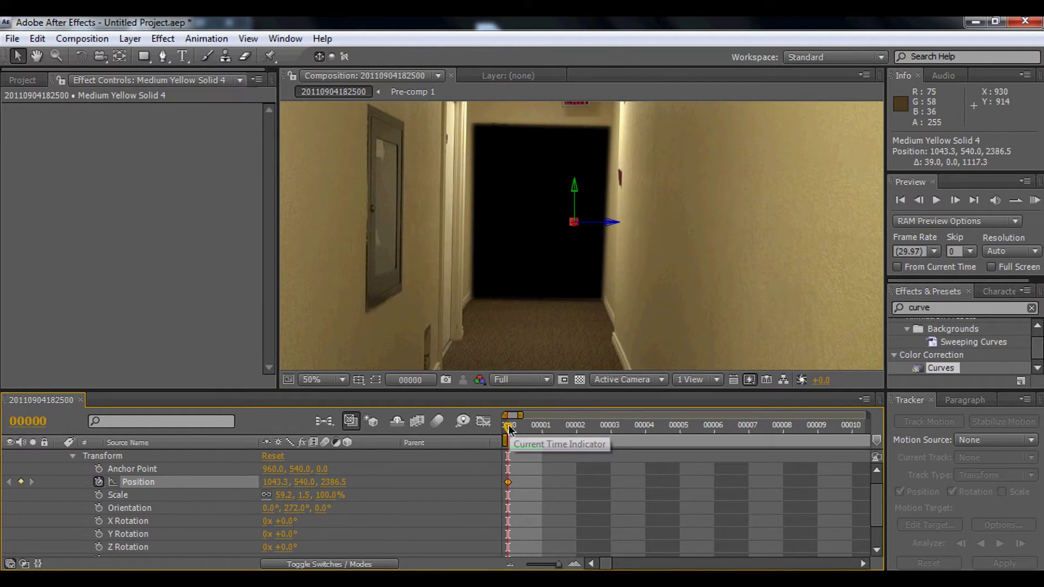
Keyframe the strip's Position at about 948, 540, -338 on frame 1 and about 907, 540, -1511 on frame 2.
drag(508, 425, 552, 426)
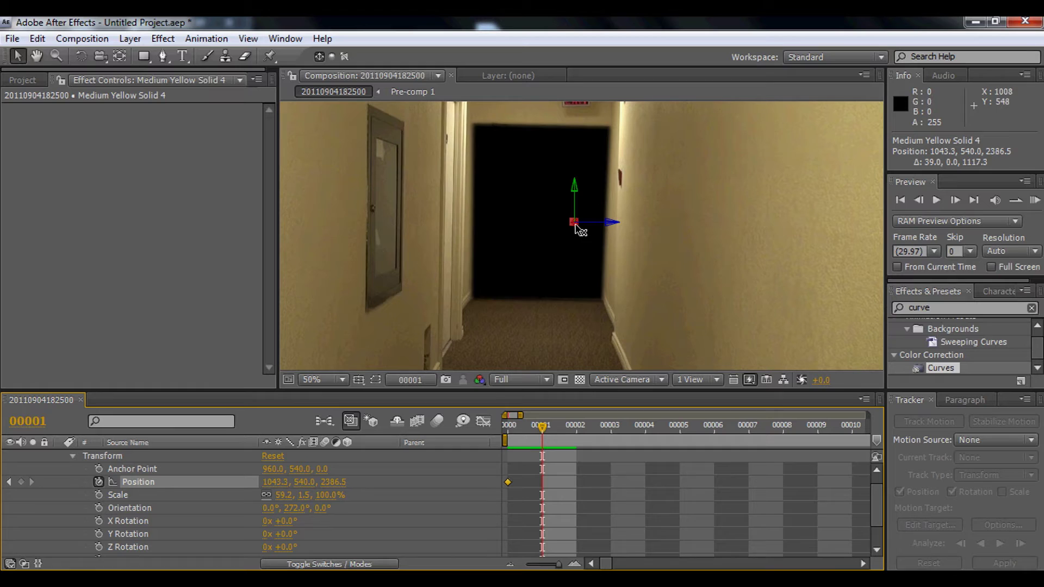
drag(566, 228, 235, 302)
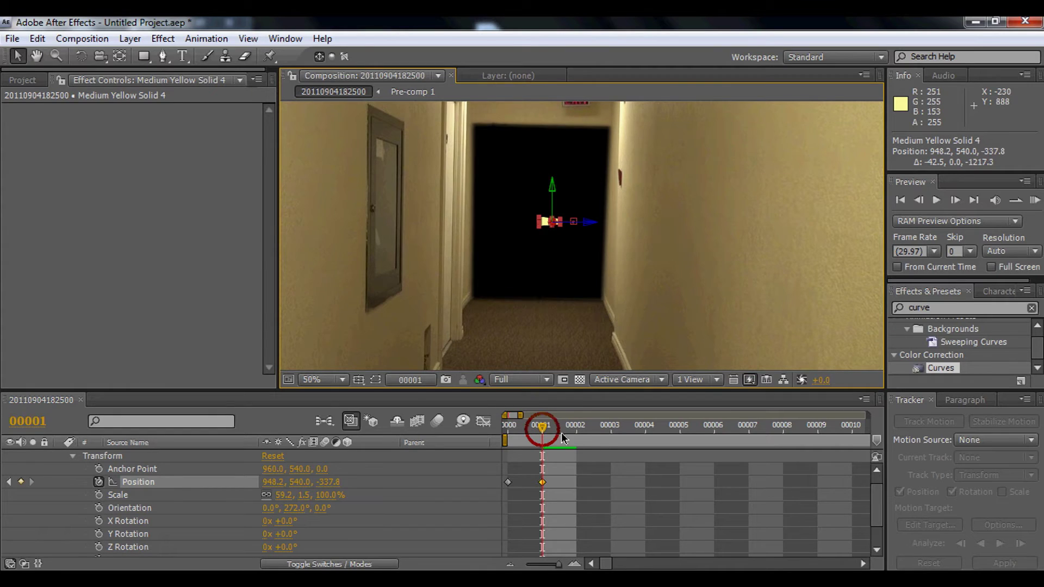
drag(561, 433, 575, 424)
drag(560, 227, 103, 293)
key(comma)
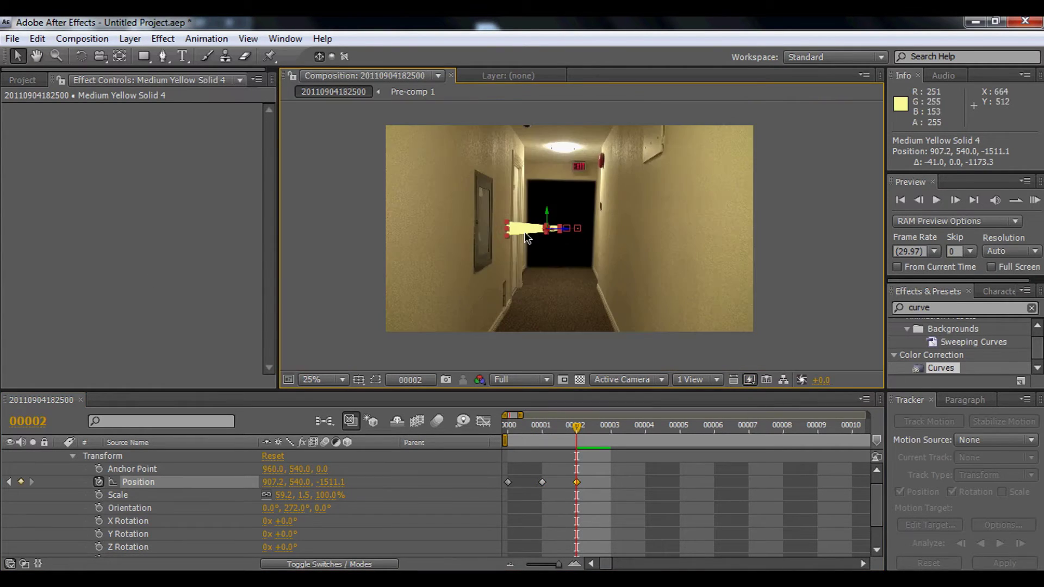
Keyframe the strip's Position at about 886, 540, -2123 on frame 4 and about 837, 540, -3538 on frame 5.
drag(602, 431, 646, 430)
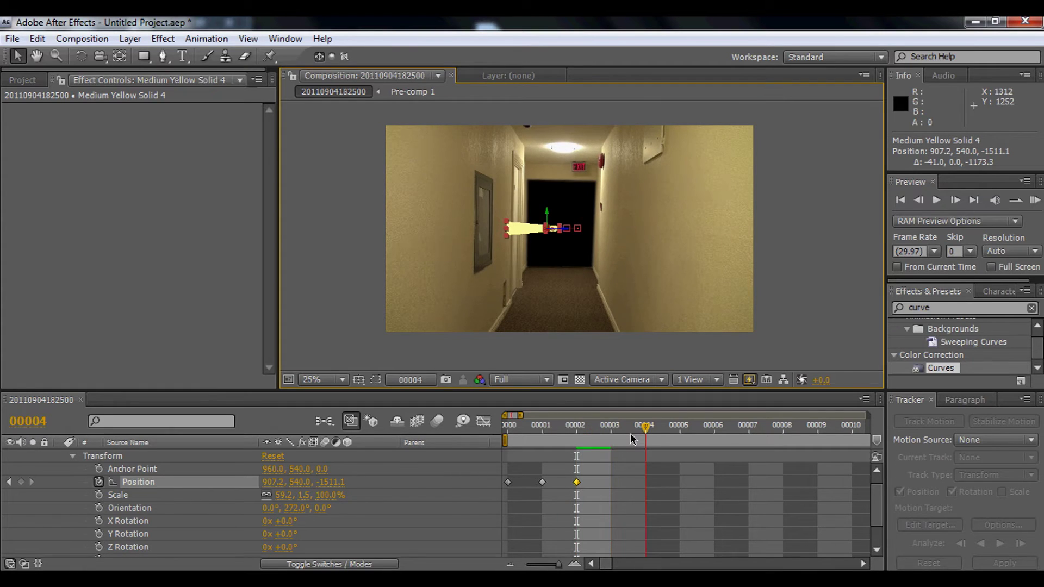
drag(550, 231, 435, 243)
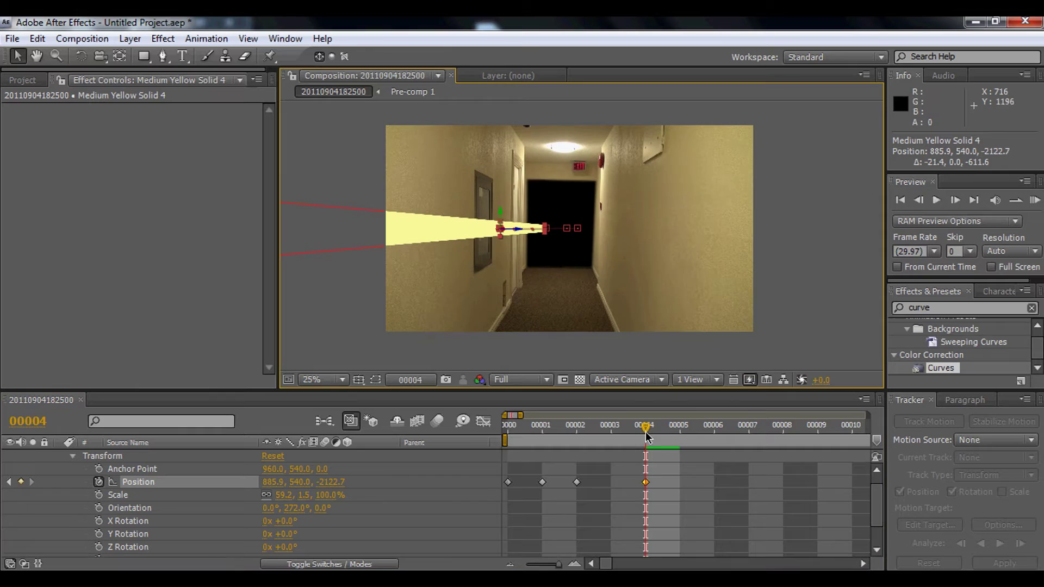
drag(645, 431, 678, 446)
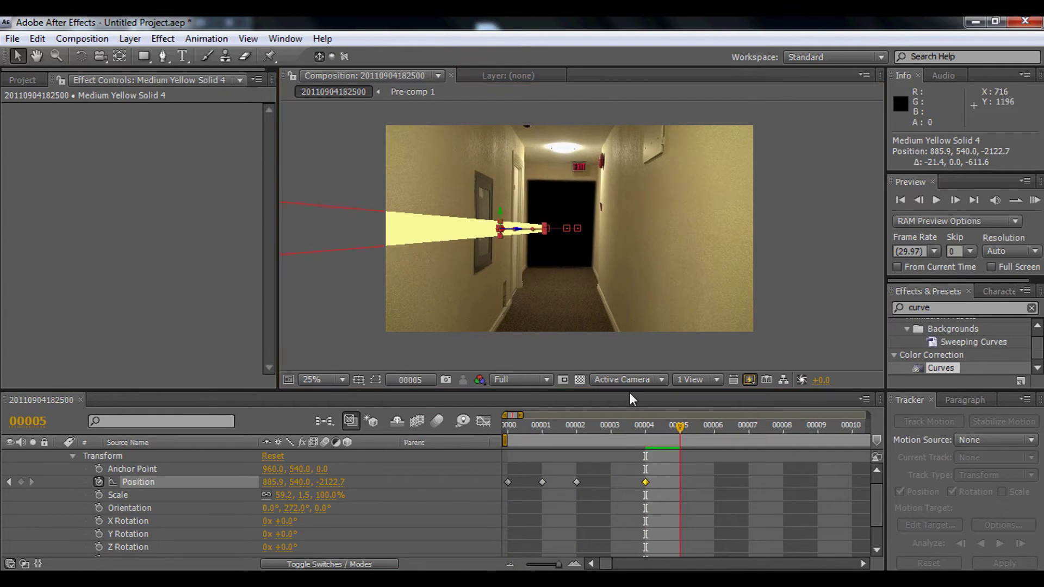
drag(501, 232, 288, 251)
Collapse the yellow solid's properties, split its layer at frame 5 and delete the remainder.
scroll(77, 478, up, 1)
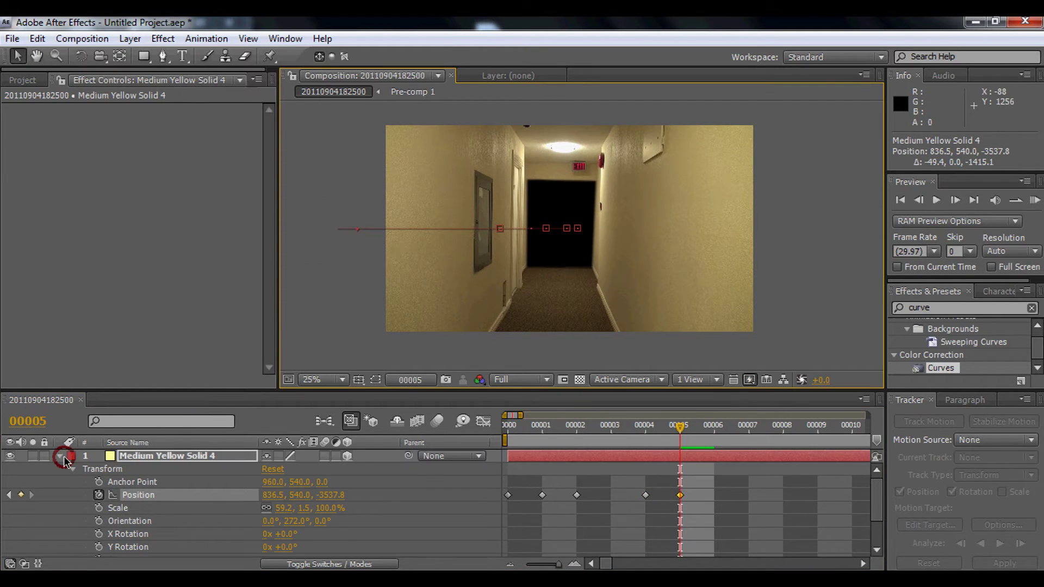
key(F2)
click(64, 458)
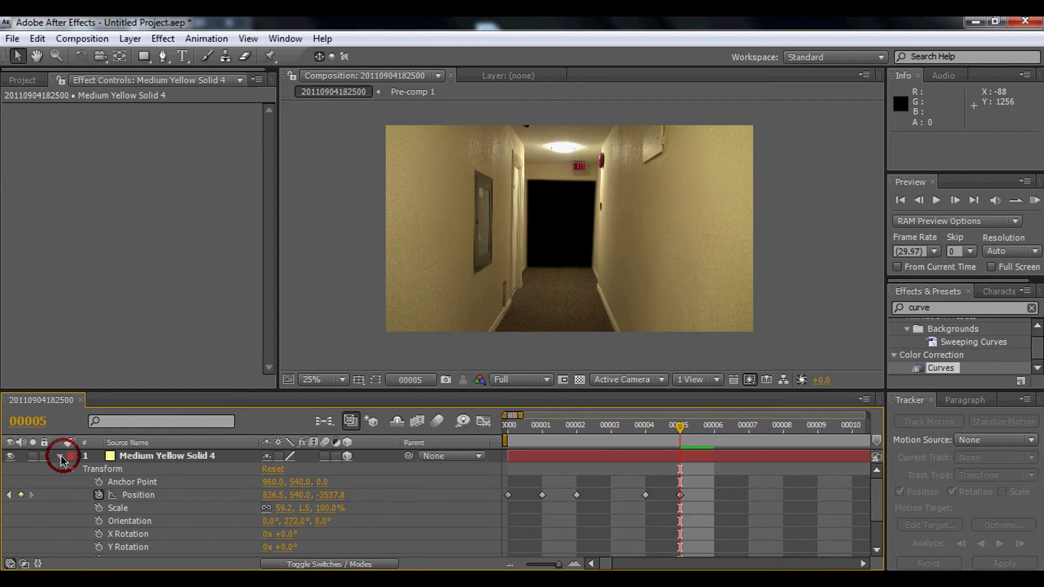
click(123, 457)
key(ctrl+shift+d)
key(Delete)
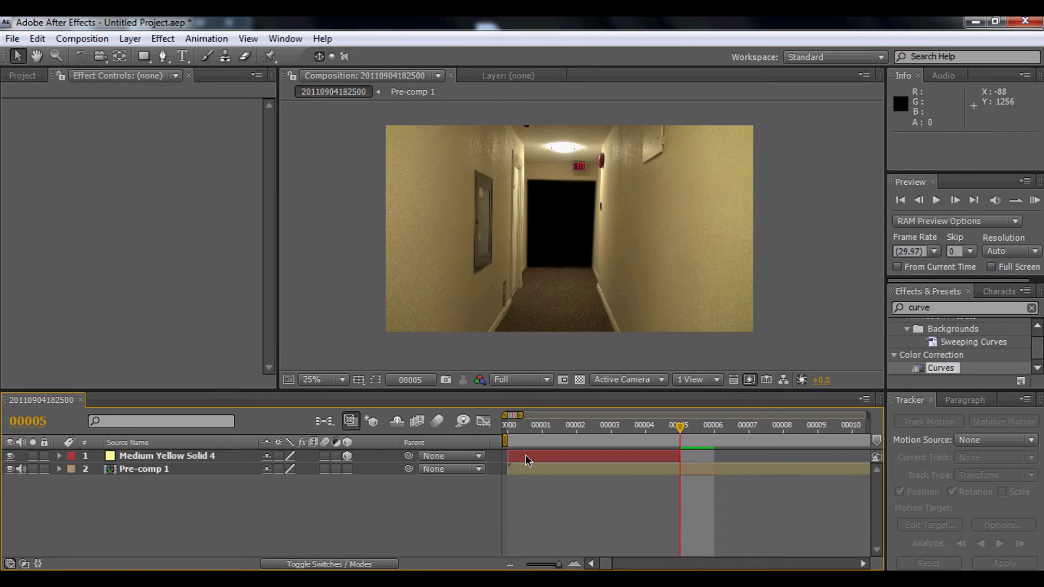
Find the Directional Blur effect and apply it to the yellow solid with the playhead at frame 3.
drag(521, 426, 621, 430)
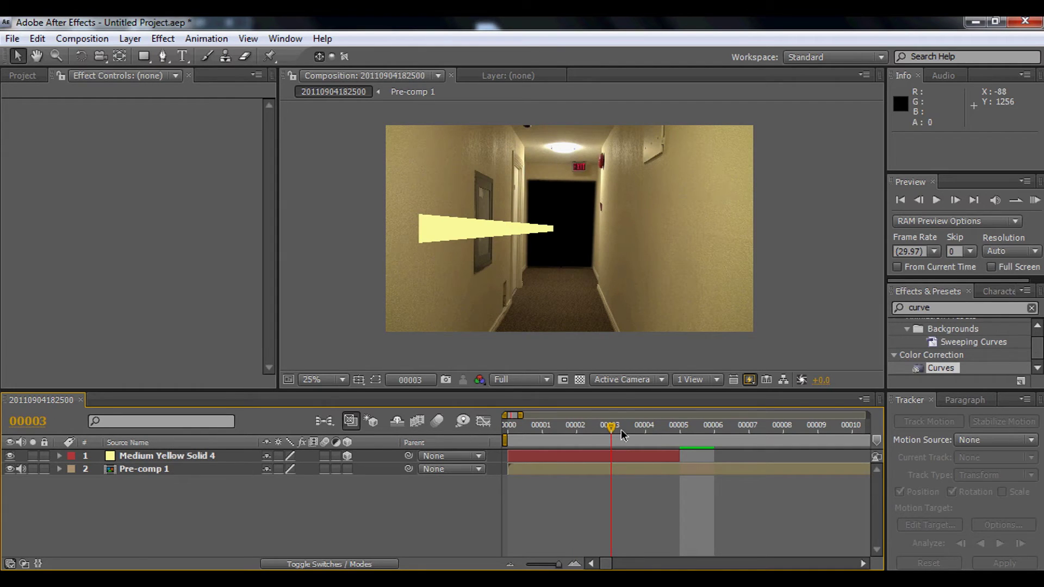
click(178, 455)
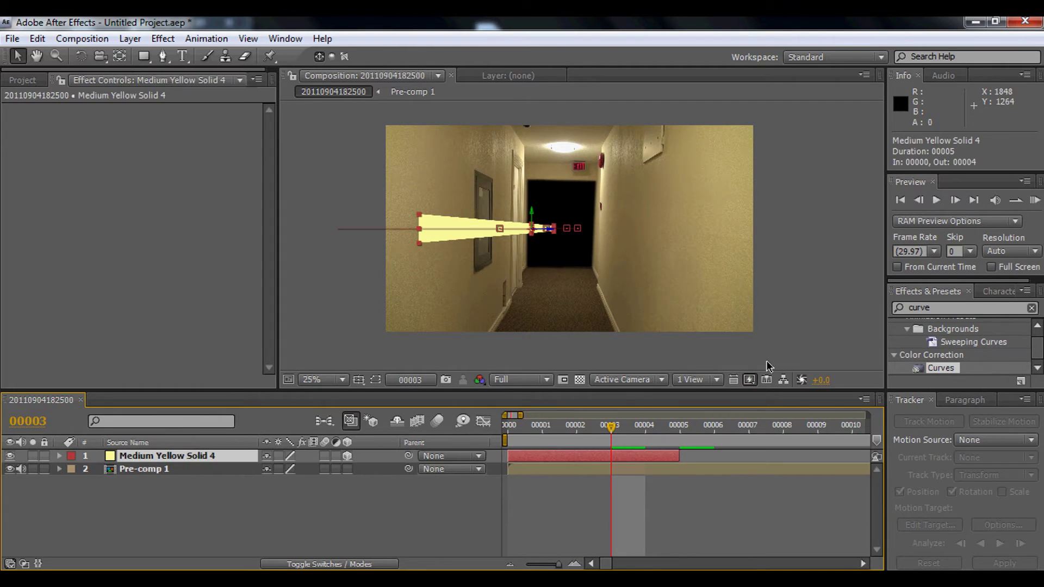
double_click(950, 308)
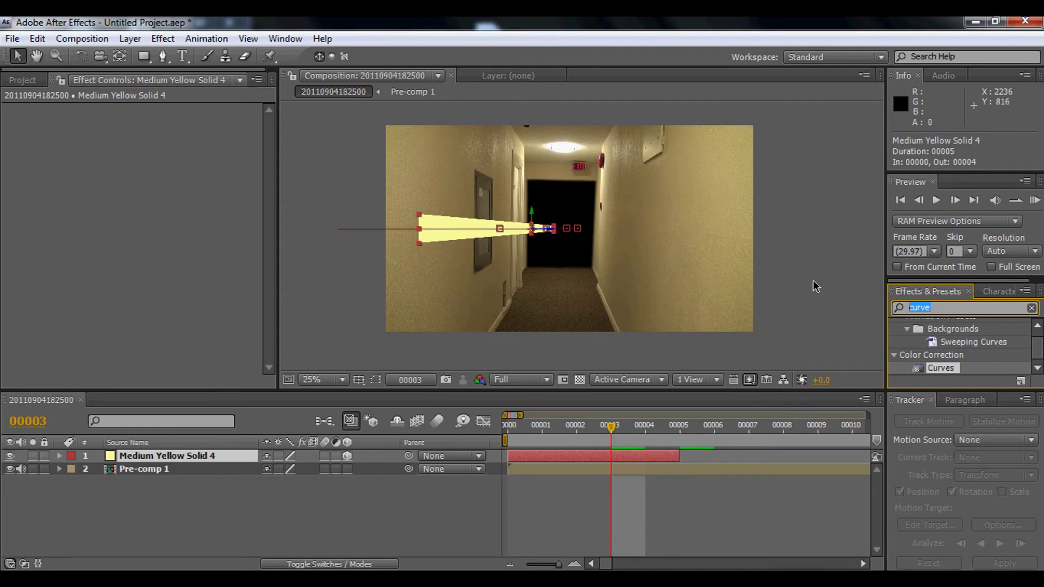
text(dire)
click(954, 339)
drag(953, 343, 234, 457)
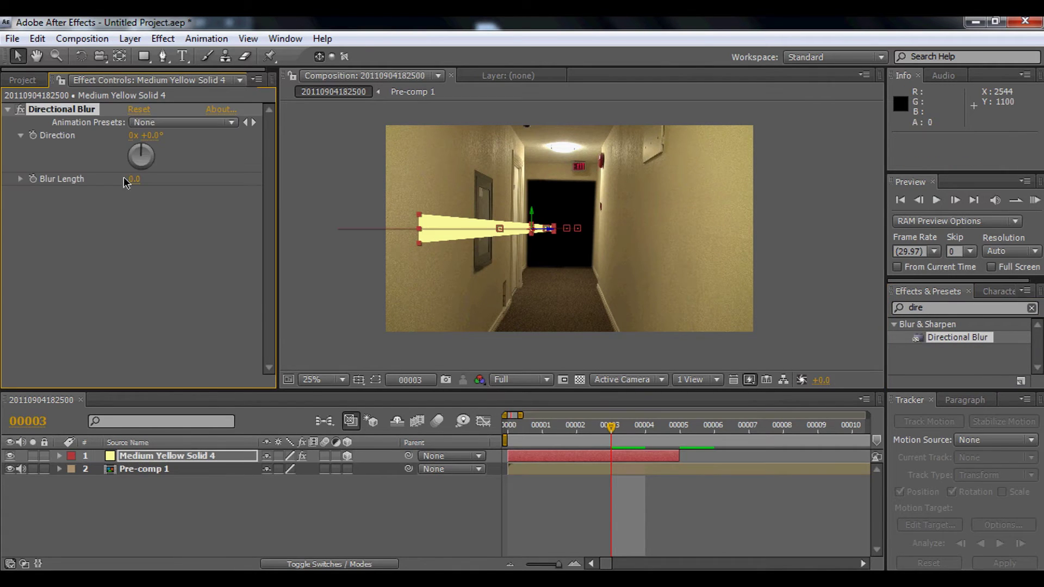
Set the Directional Blur's direction to about -84° and its blur length to 800.
drag(138, 150, 122, 154)
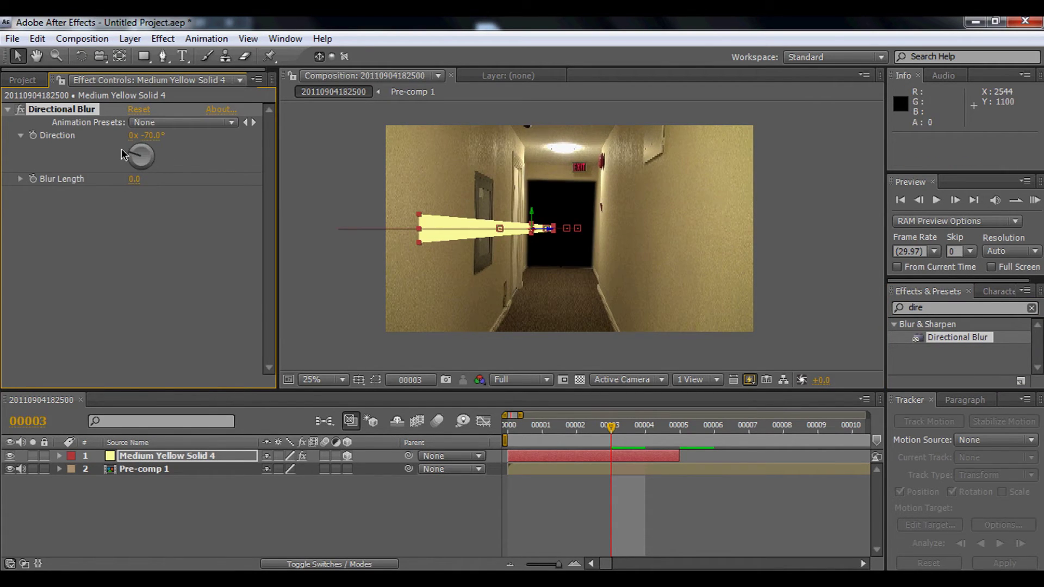
click(134, 180)
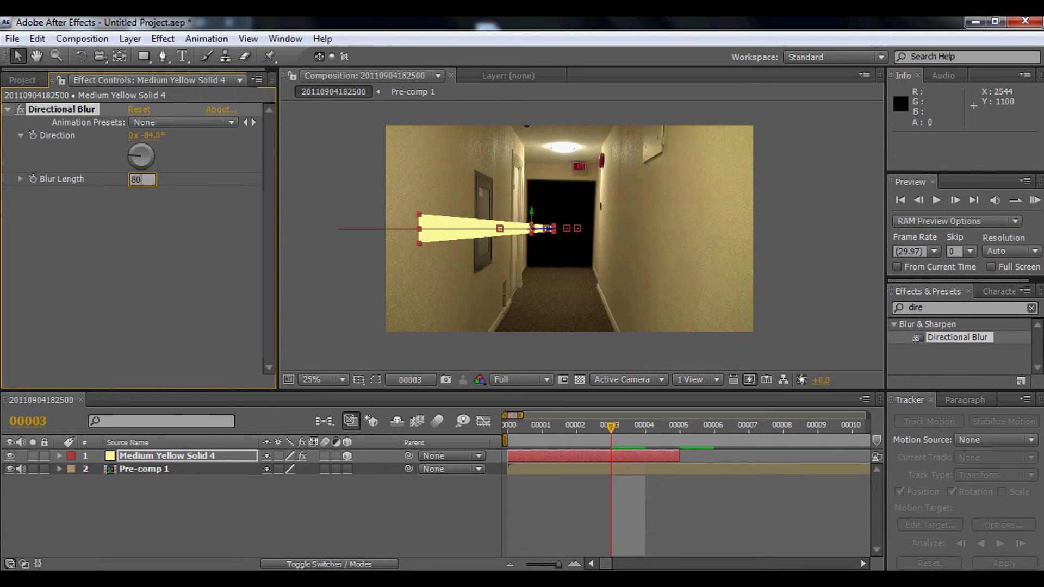
key(Return)
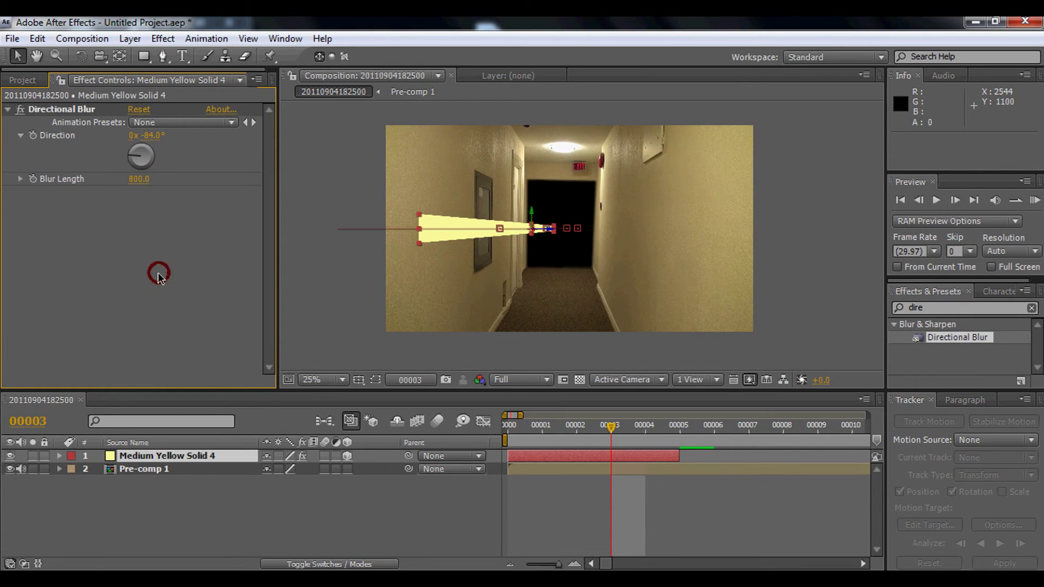
Check how the blurred yellow streak looks up close and across frames 1 to 3.
click(185, 471)
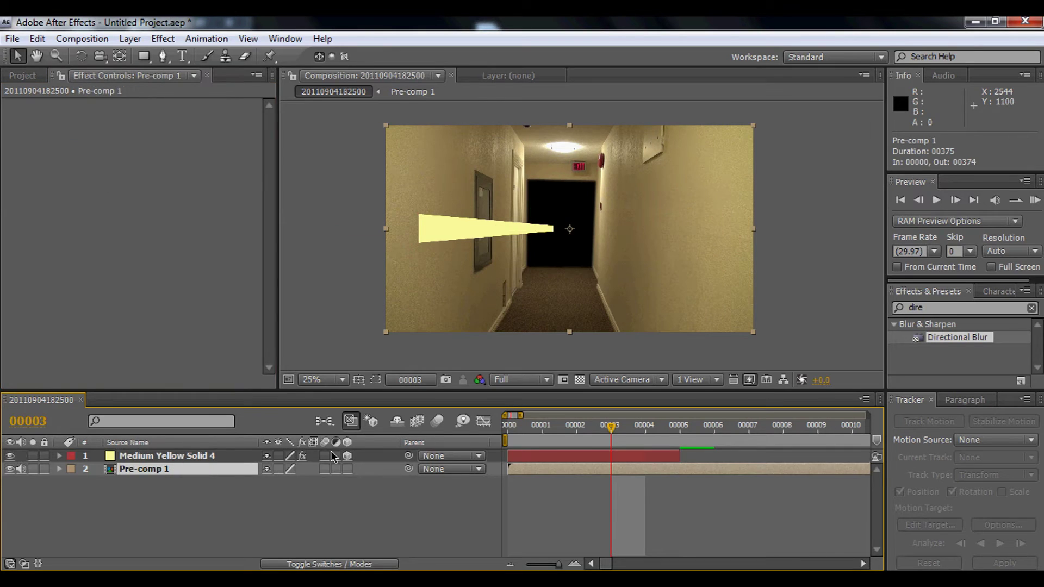
click(199, 458)
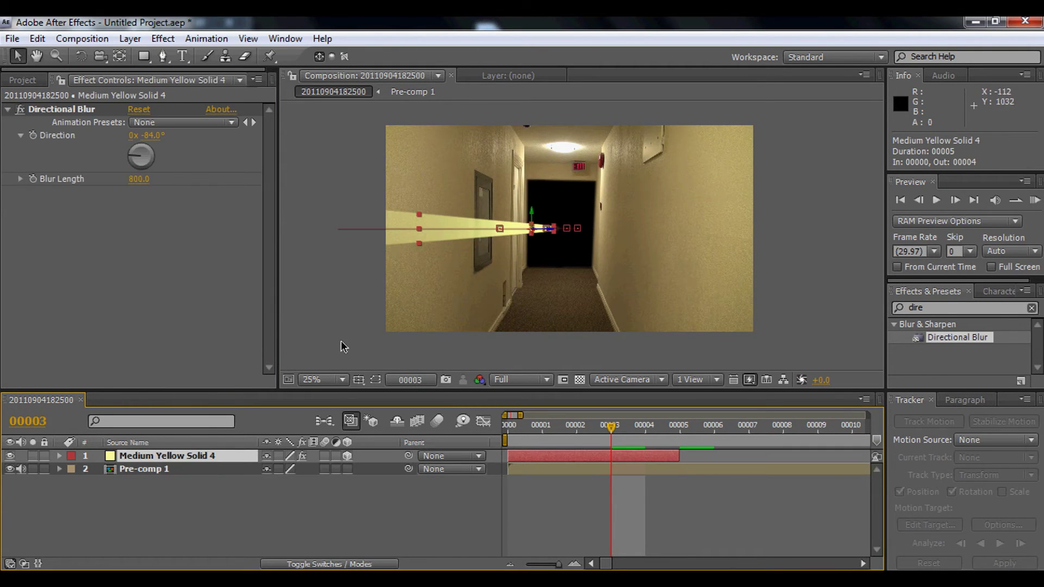
scroll(424, 289, up, 2)
scroll(423, 288, down, 2)
drag(595, 429, 553, 431)
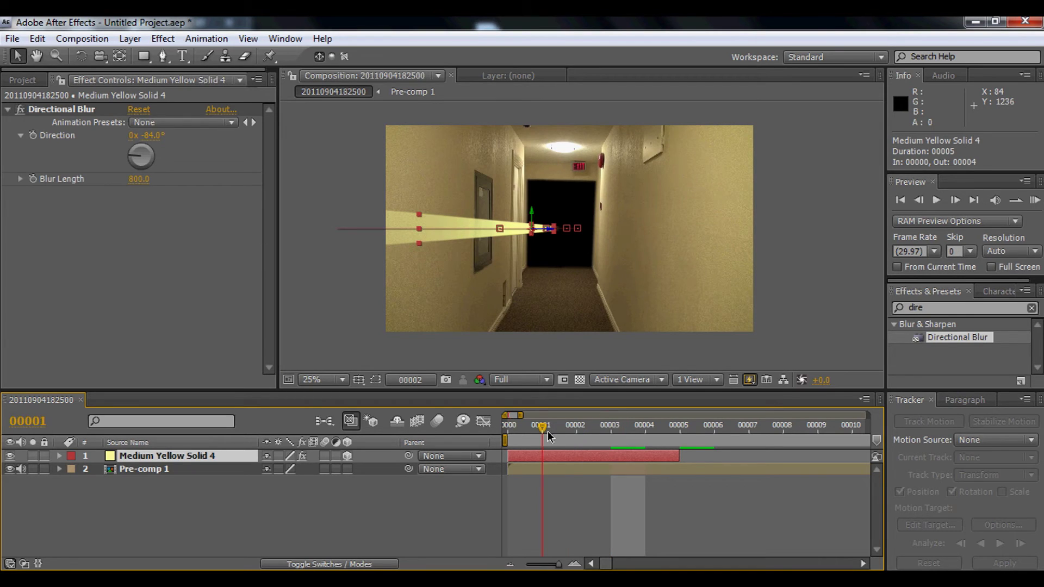
click(565, 433)
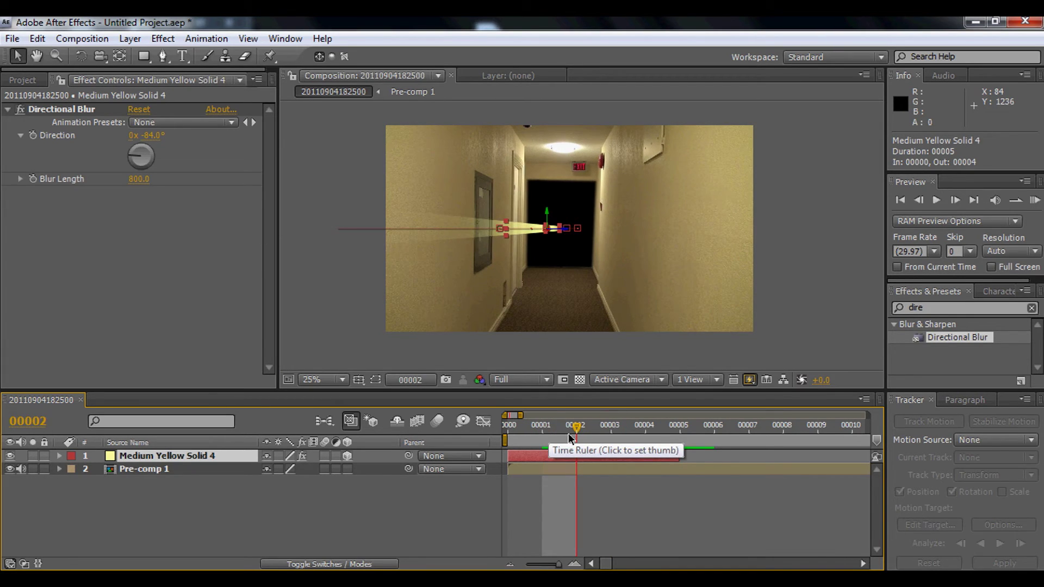
Find the Gaussian Blur effect and apply it to the yellow solid after its Directional Blur.
click(192, 466)
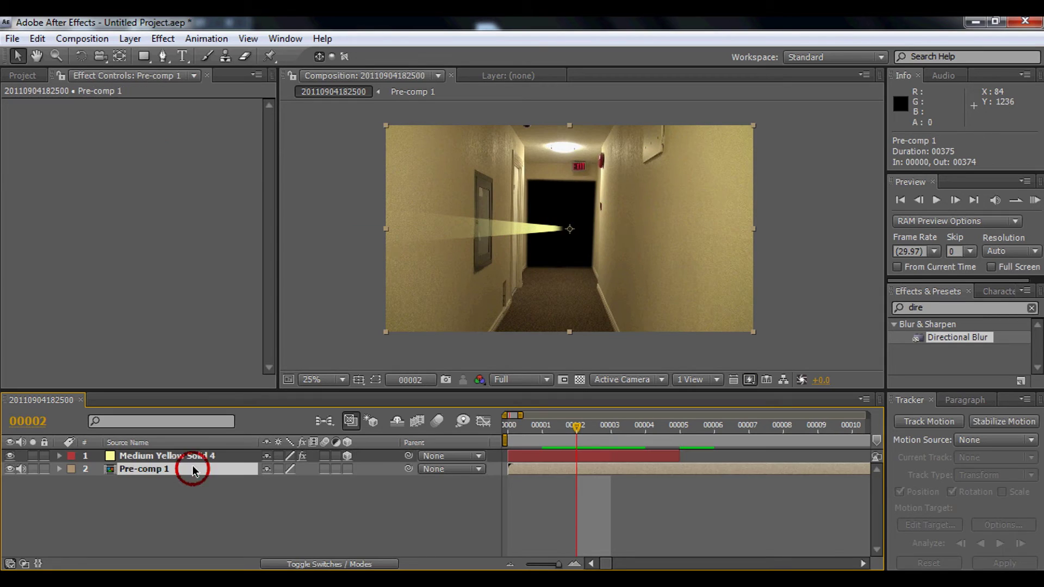
click(195, 458)
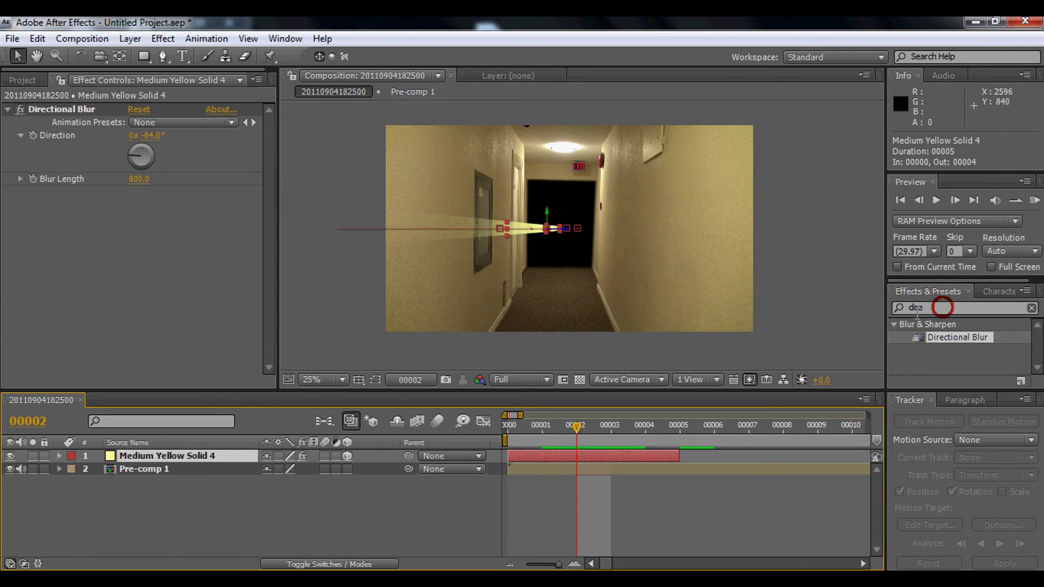
text(gaus)
click(938, 338)
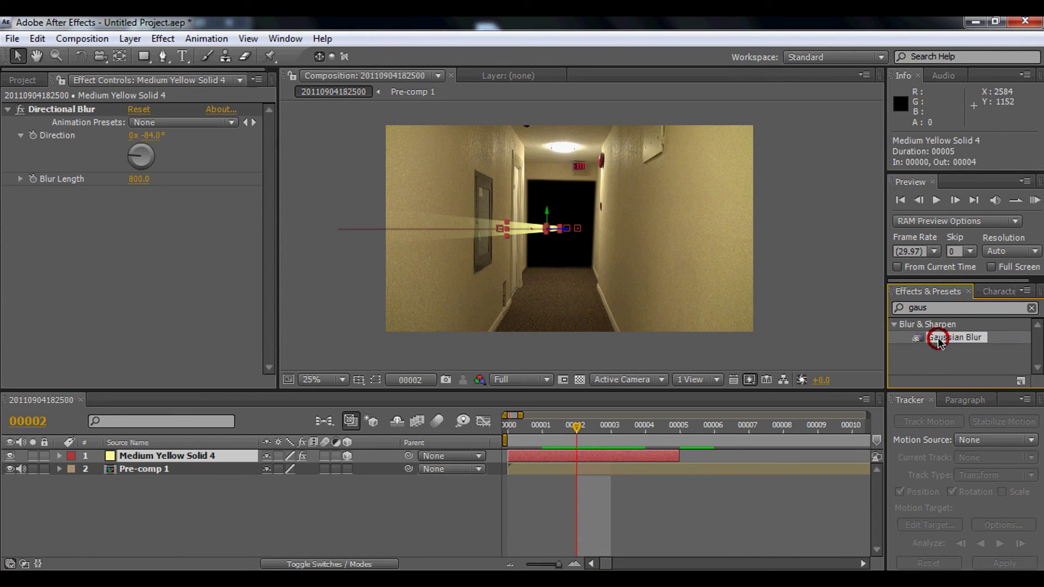
drag(938, 341, 180, 459)
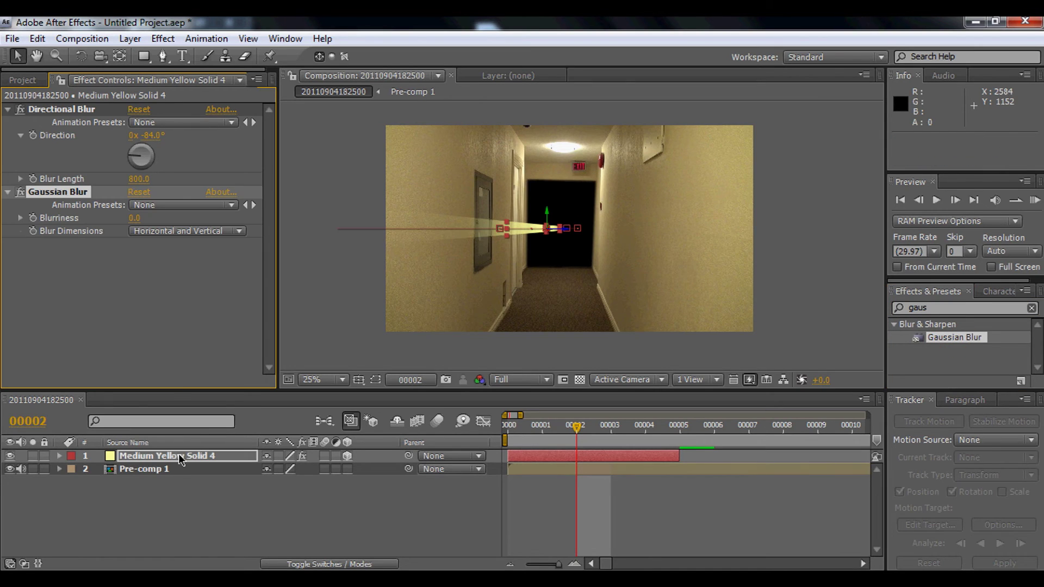
Set the Gaussian Blur's blurriness on the yellow solid to 300.
click(134, 219)
text(300)
key(Return)
Check how the softened streak looks without its layer handles, going through the first frames from 0 to 3.
click(197, 472)
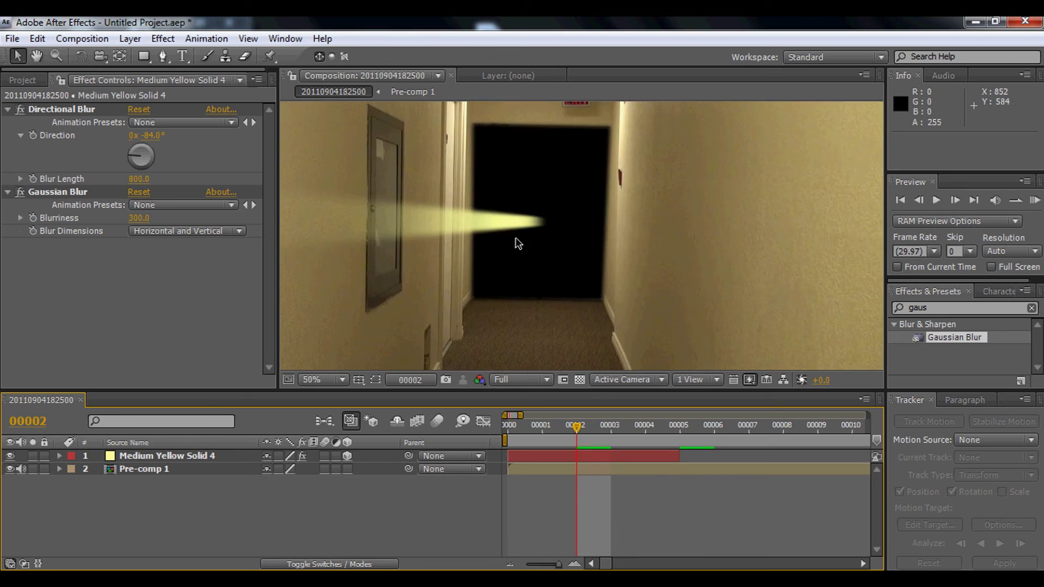
drag(581, 435, 507, 431)
click(188, 470)
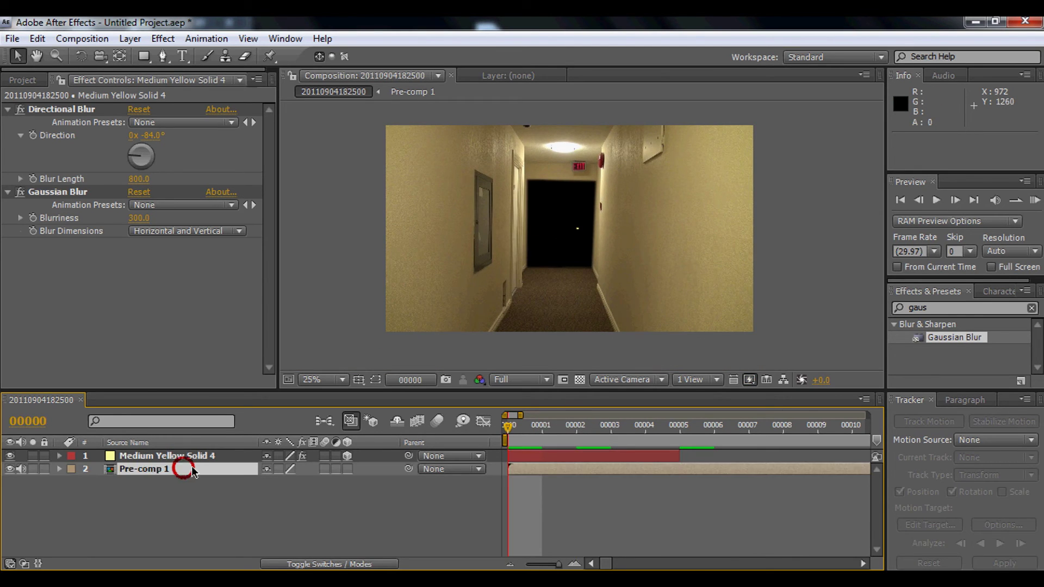
click(506, 430)
drag(520, 436, 543, 432)
drag(661, 428, 616, 440)
Move the yellow solid's last two Position keyframes one frame earlier, to frames 3 and 4.
click(126, 457)
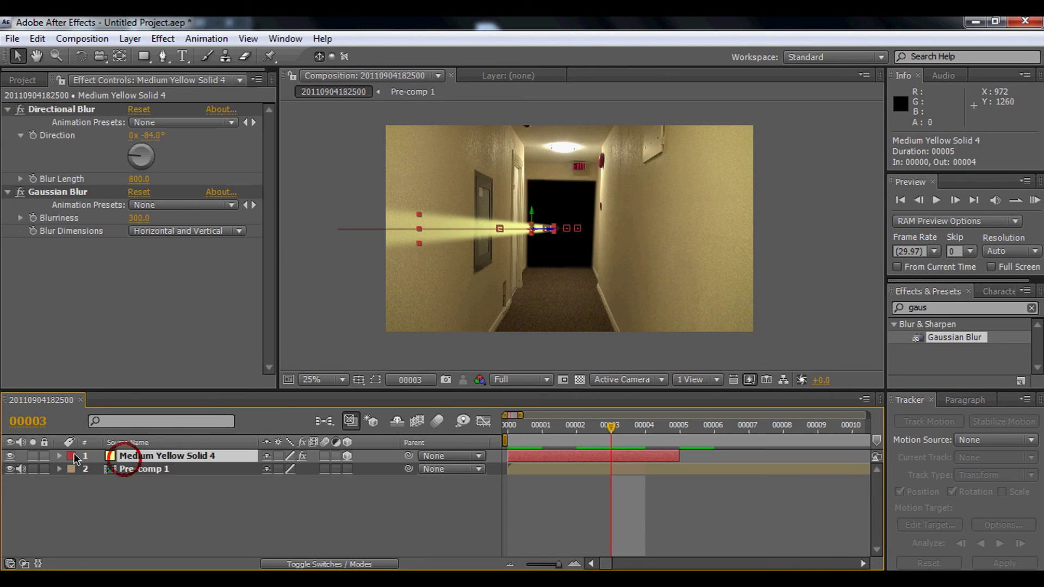
click(60, 456)
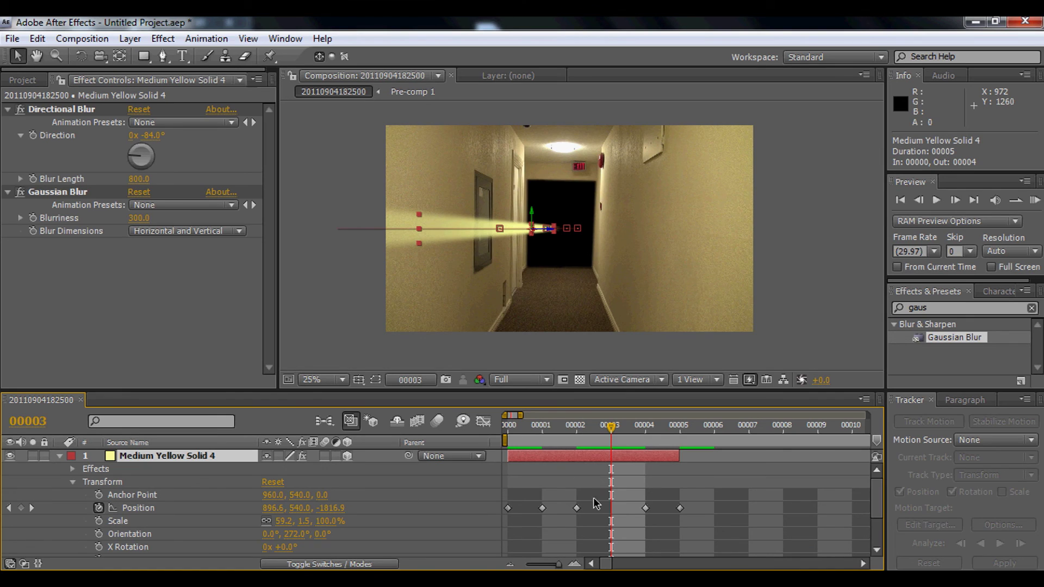
drag(645, 509, 611, 509)
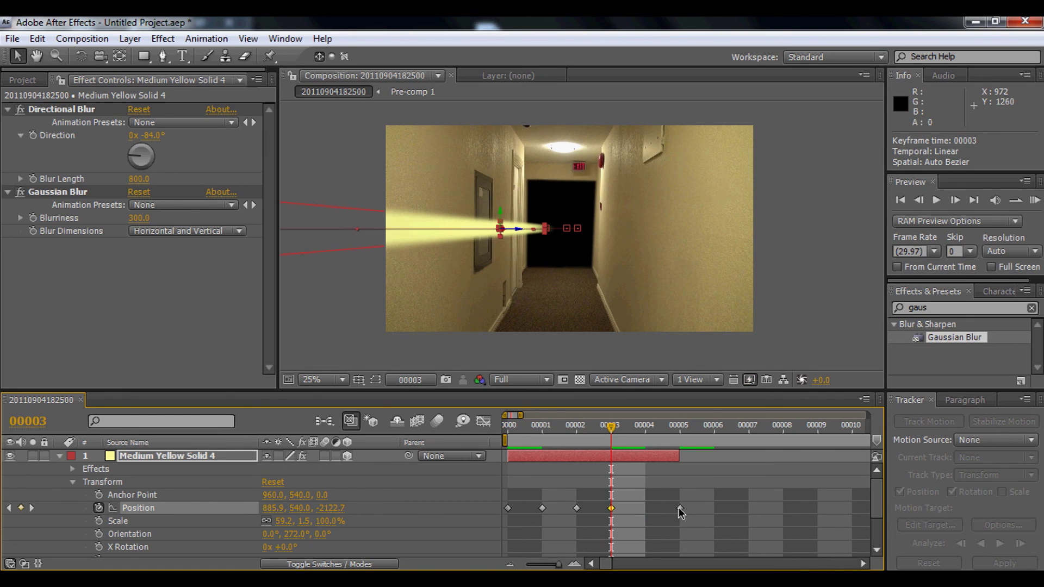
drag(680, 508, 645, 509)
Split the yellow solid's layer at frame 3, delete the remainder, collapse its properties and return the playhead to frame 0.
click(210, 456)
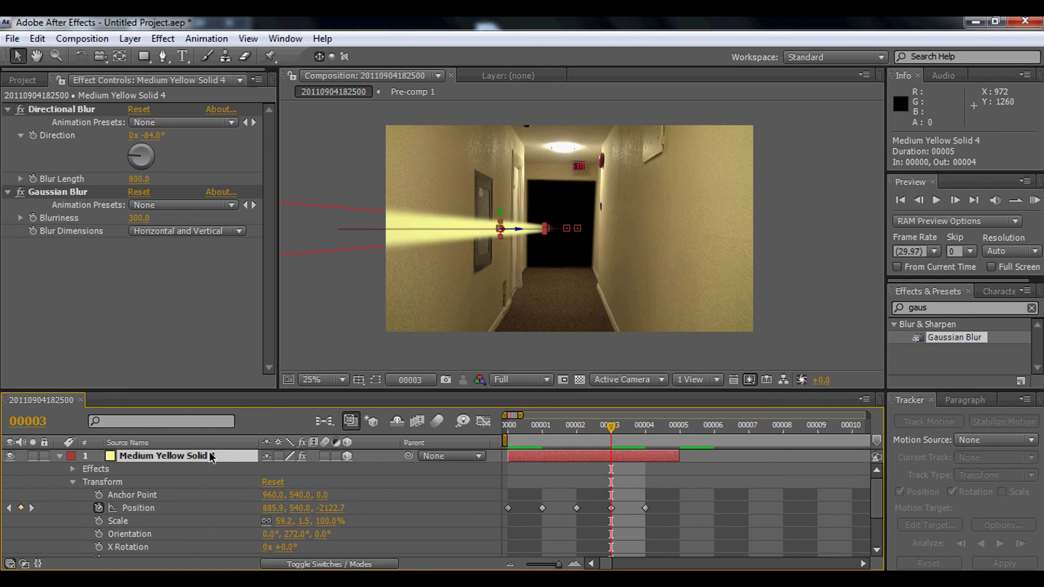
key(ctrl+shift+d)
key(Delete)
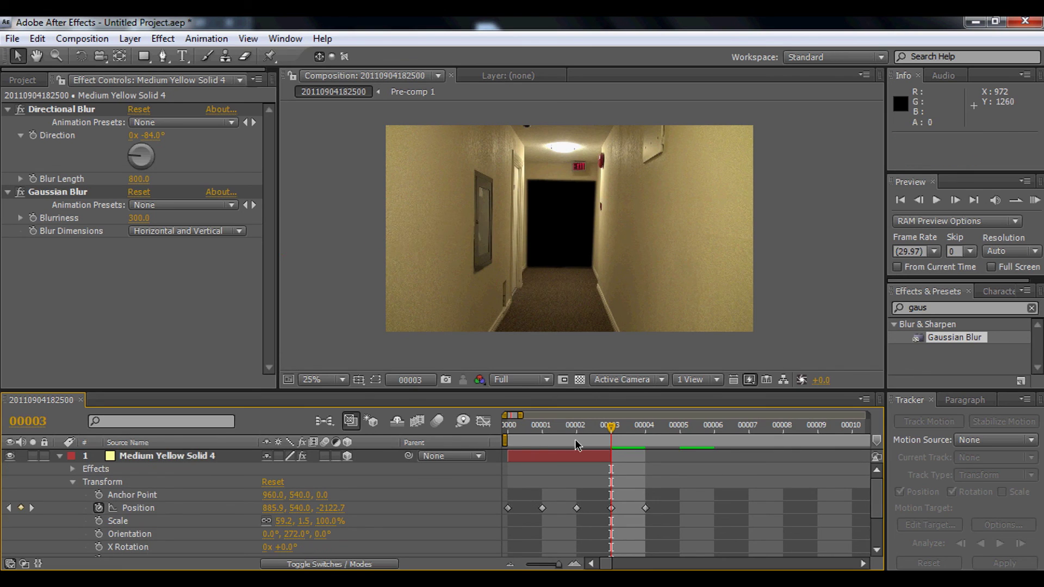
click(59, 455)
drag(608, 426, 483, 421)
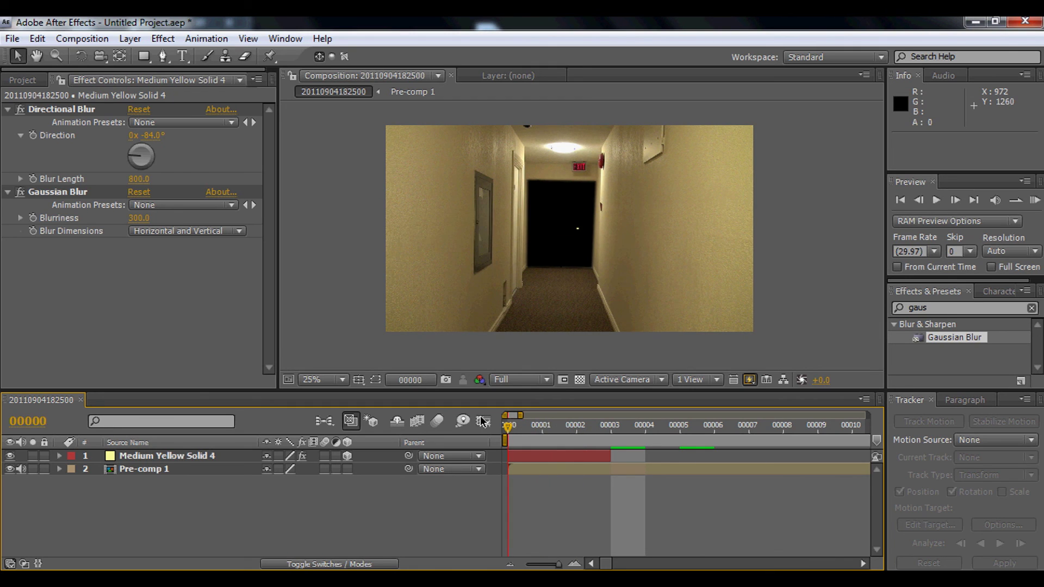